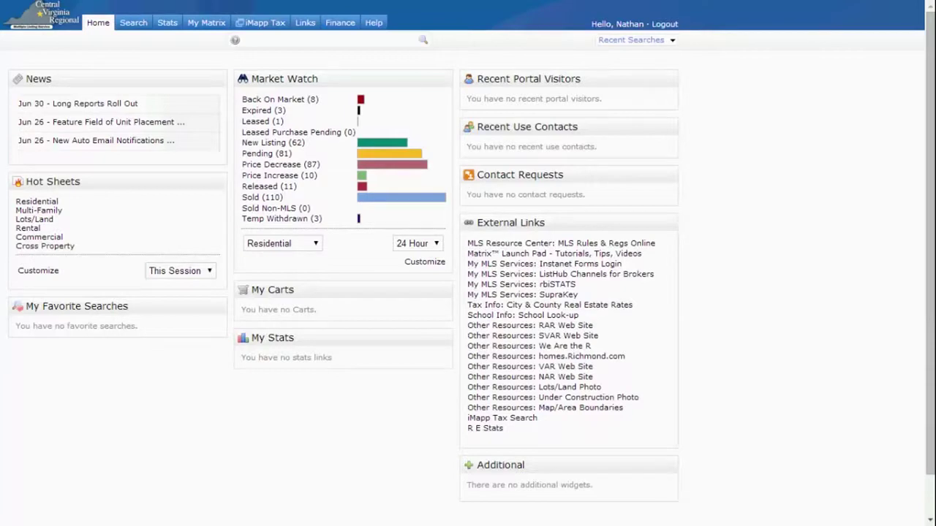
- In the custom exports settings, add a new Cross Property export named DataMaster
mouse_move(206, 23)
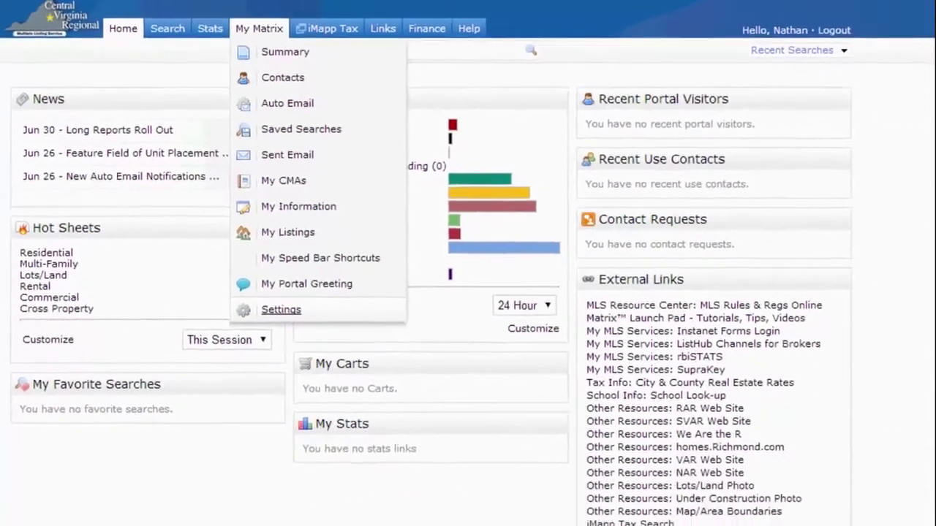
click(337, 372)
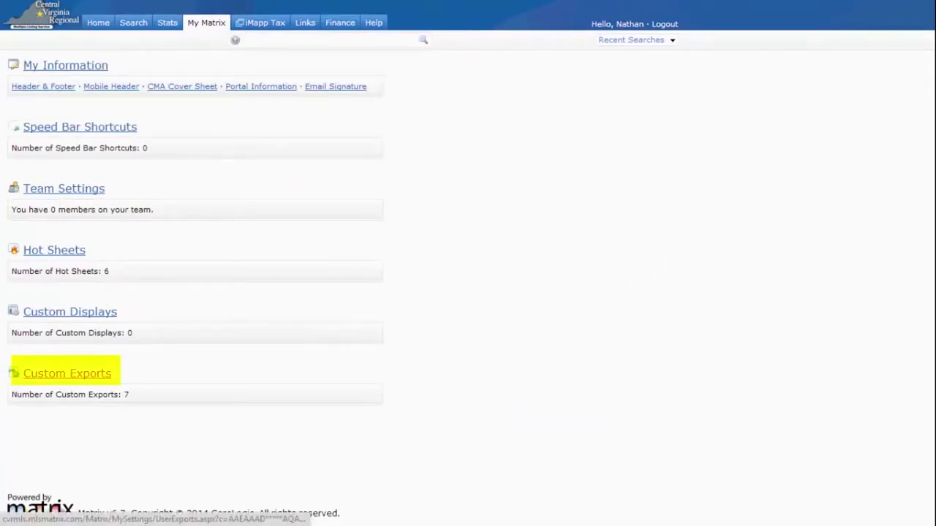
click(67, 373)
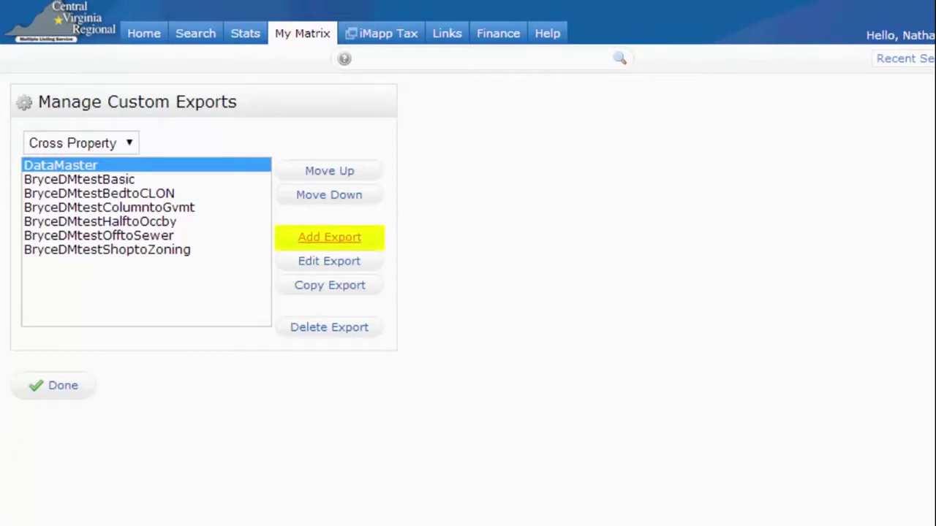
click(329, 237)
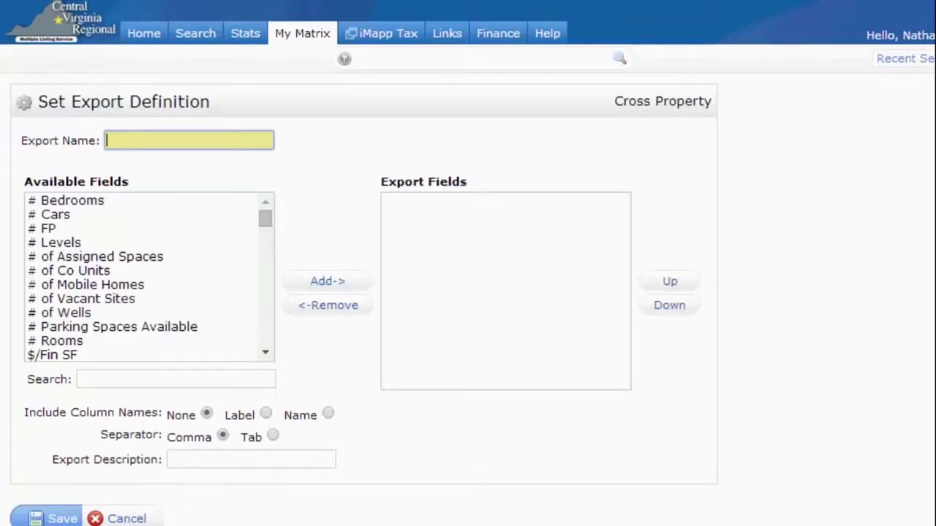
text(Da)
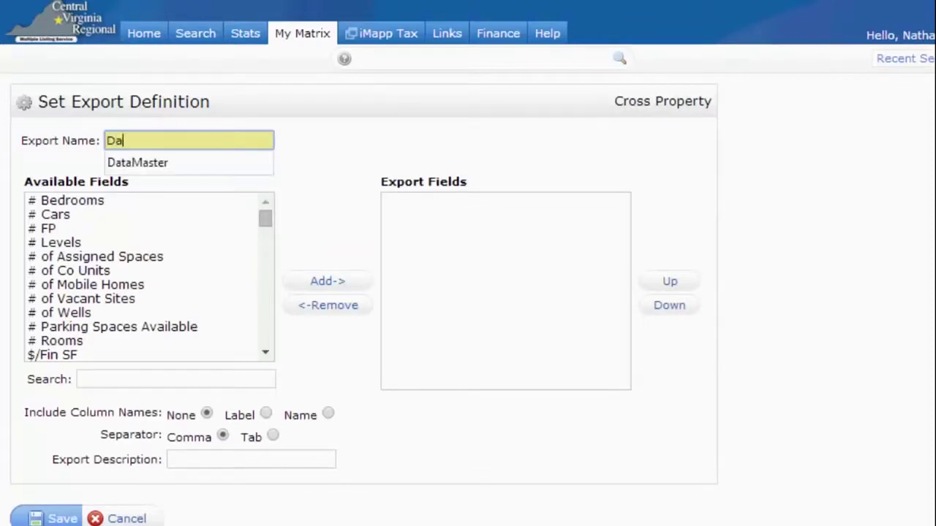
text(taMaster)
- Find the ML Number and PID fields and add them to the export fields
click(147, 379)
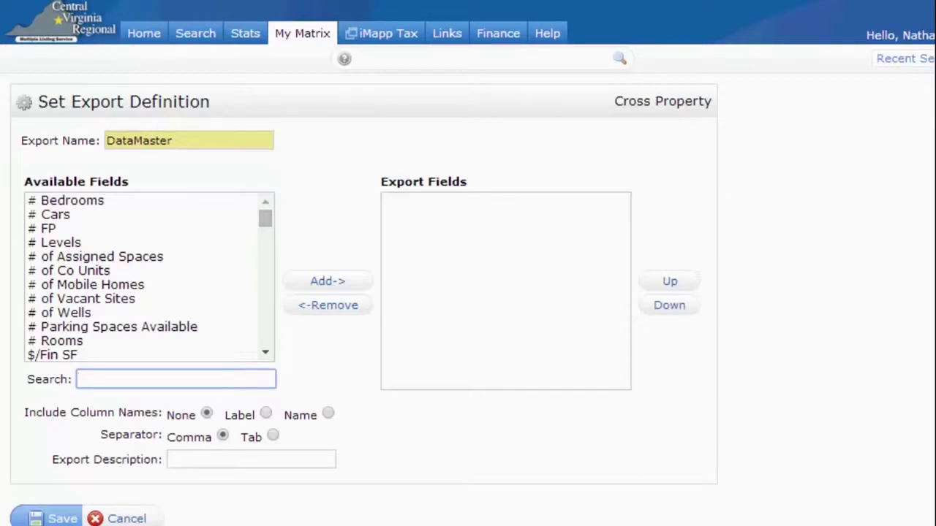
text(ml)
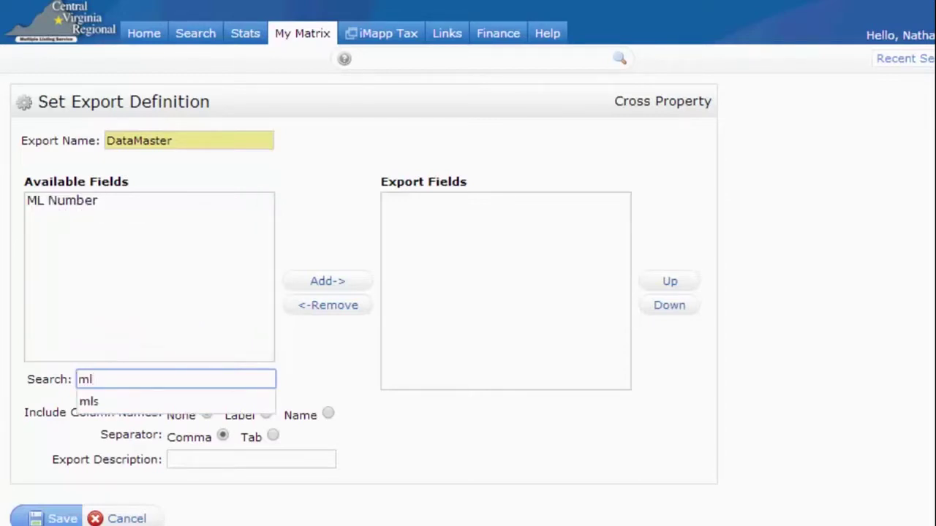
click(63, 200)
click(327, 281)
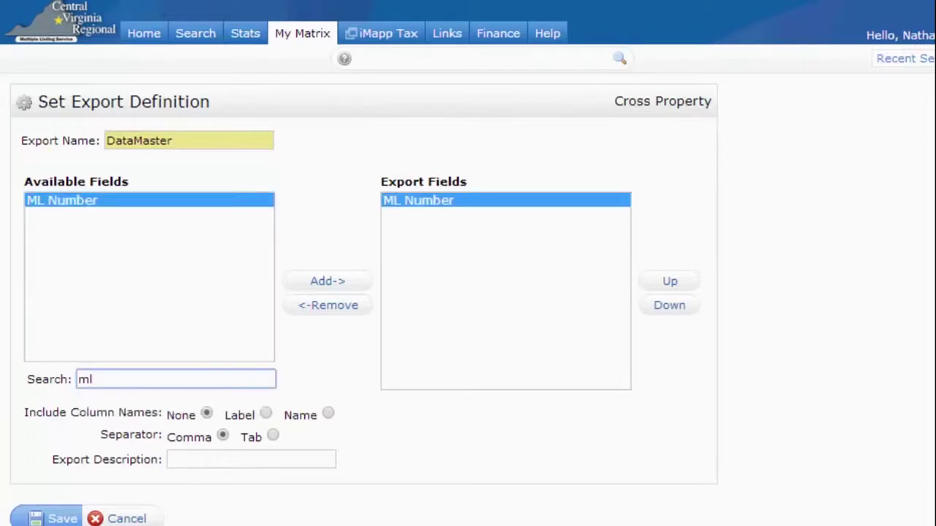
key(BackSpace)
key(BackSpace)
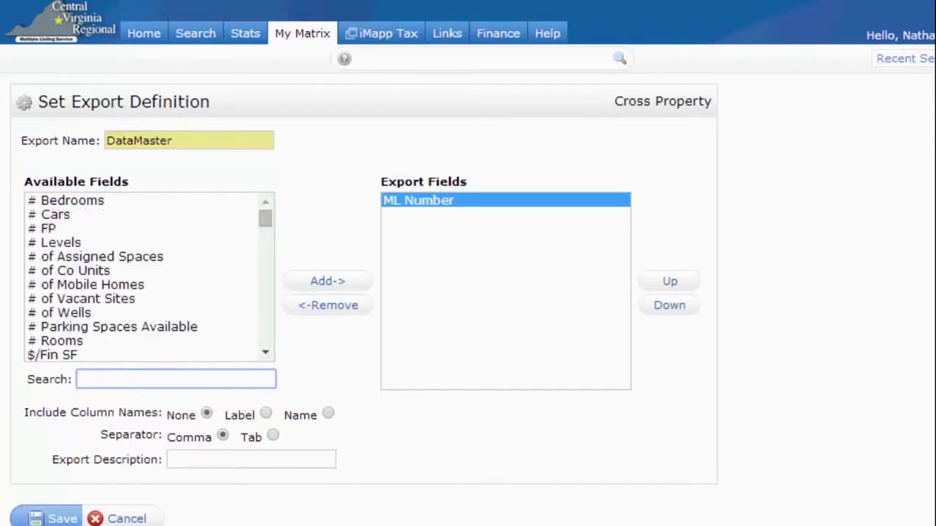
text(pid)
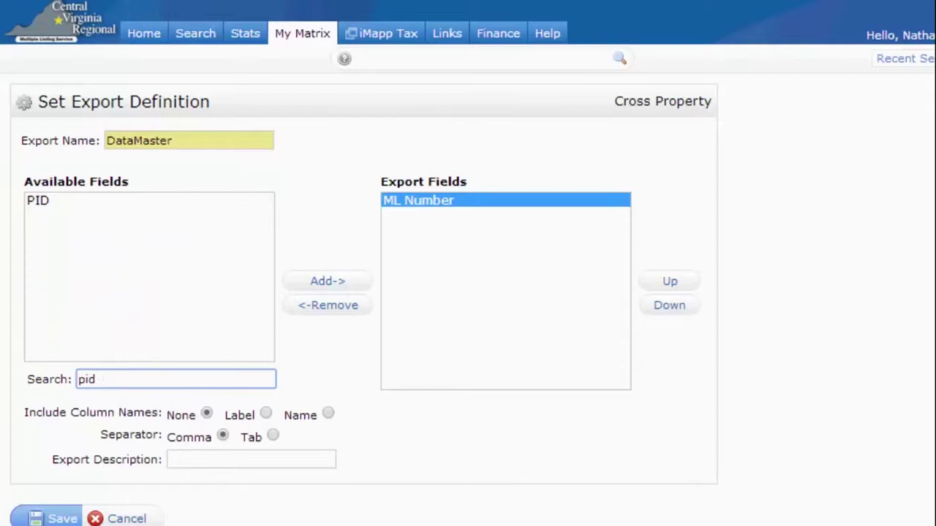
click(38, 200)
click(327, 282)
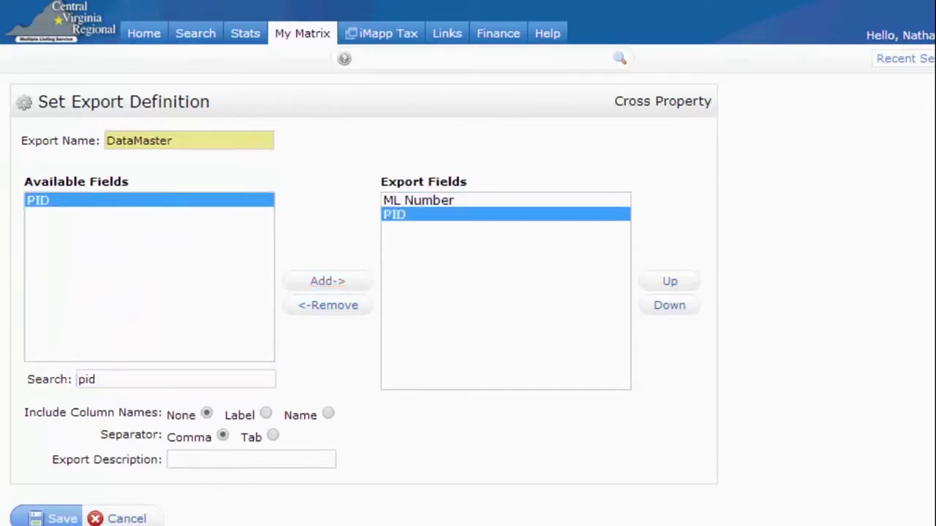
- Search the available fields for "add" and include the Address field in the export
click(102, 379)
key(BackSpace)
key(BackSpace)
key(BackSpace)
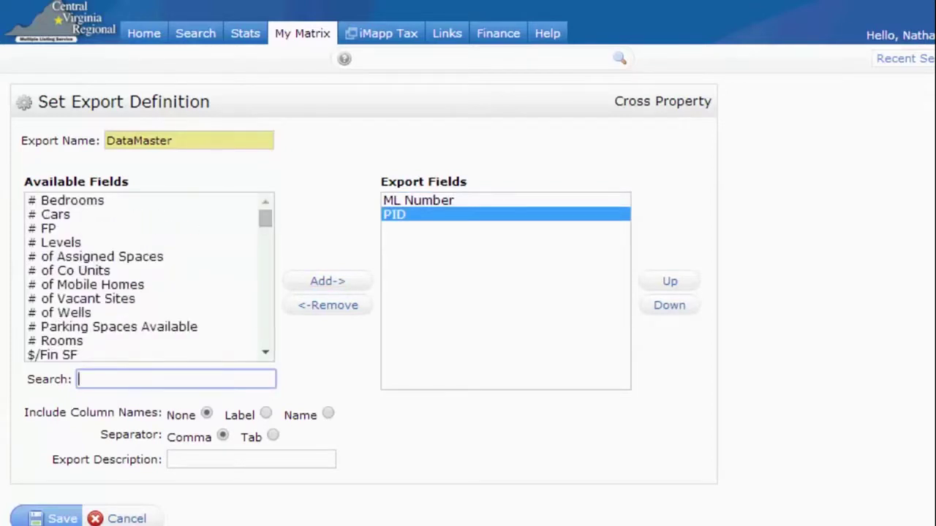
text(add)
click(53, 271)
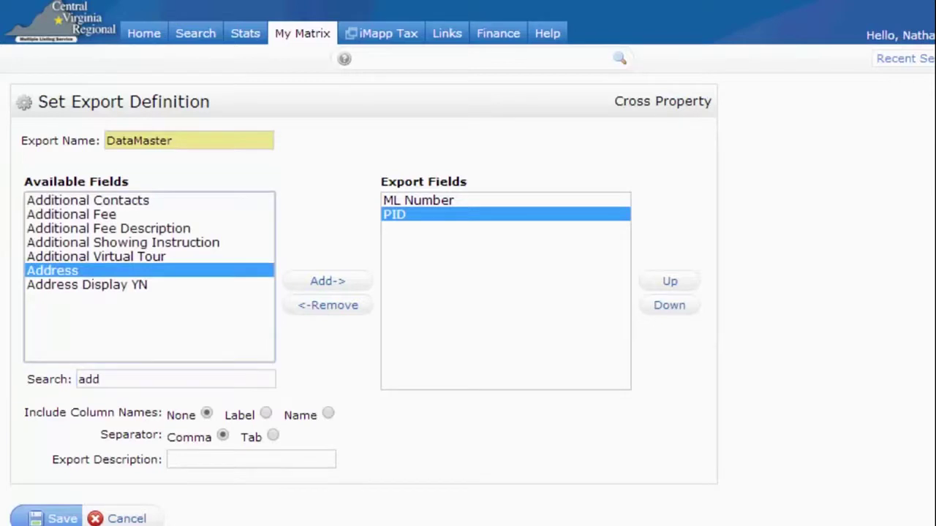
click(328, 281)
- Search the available fields for "stat" and include the State field in the export
click(102, 380)
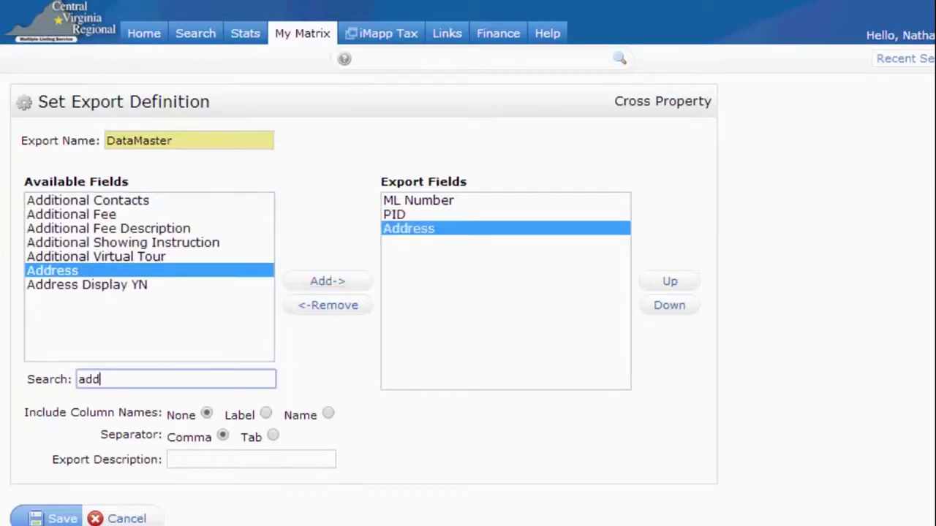
key(BackSpace)
key(BackSpace)
key(BackSpace)
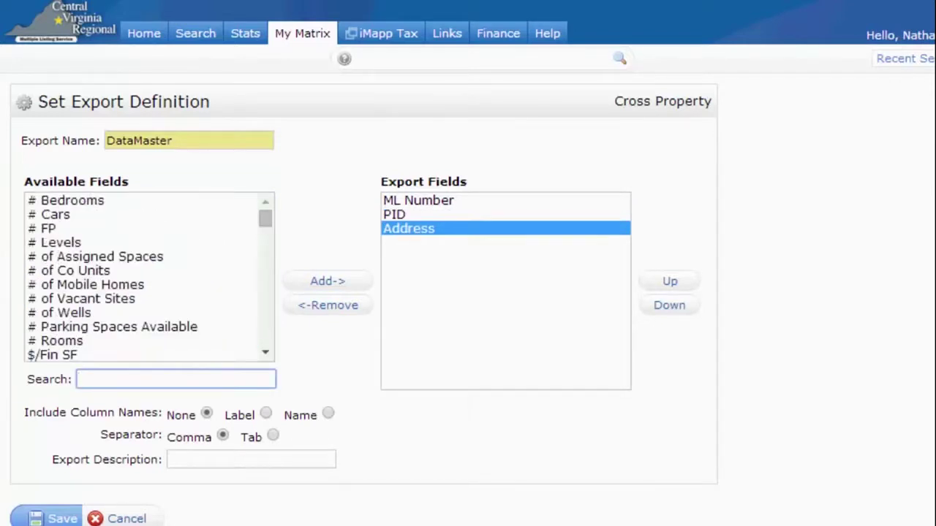
text(stat)
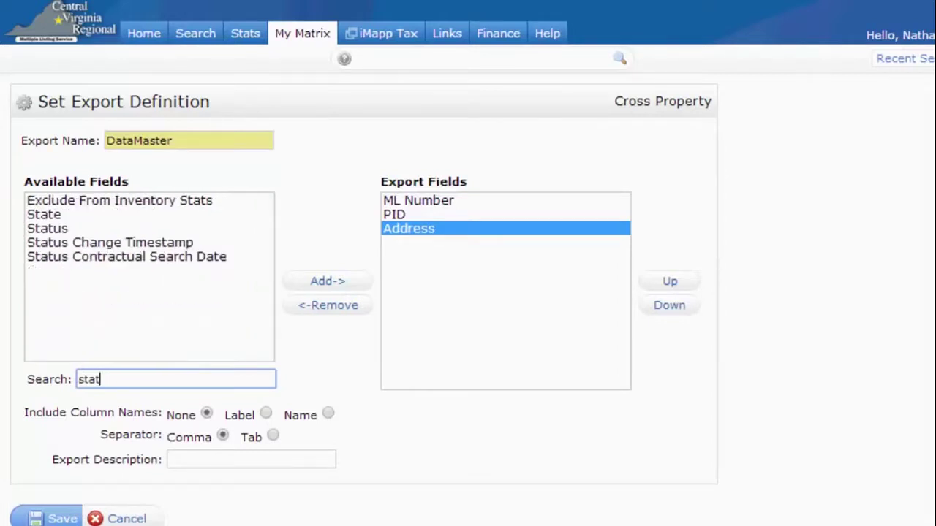
click(44, 215)
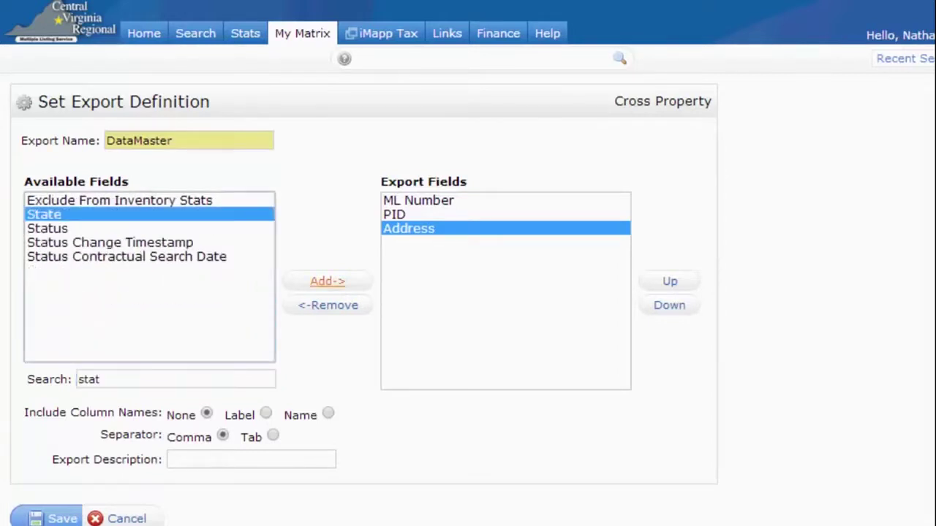
click(326, 281)
- Search the available fields for "coun" and include the County/City field in the export
double_click(89, 379)
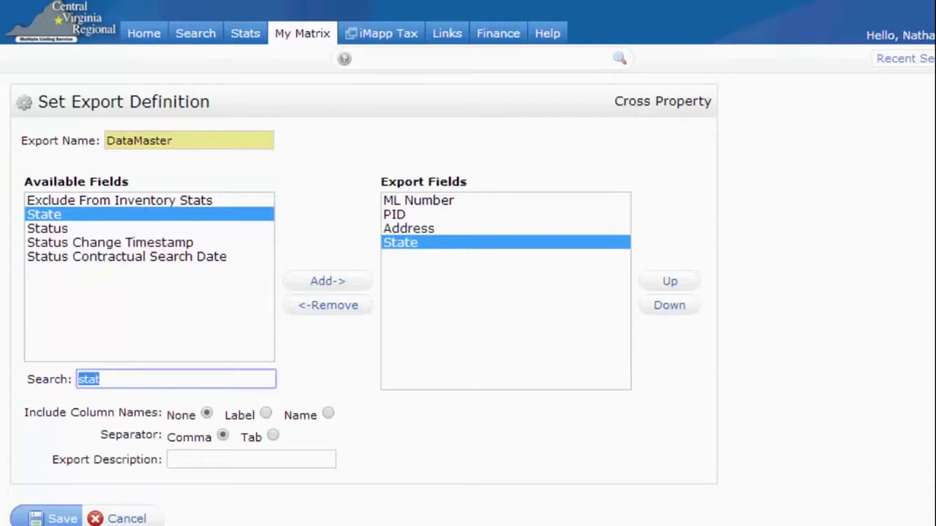
text(coun)
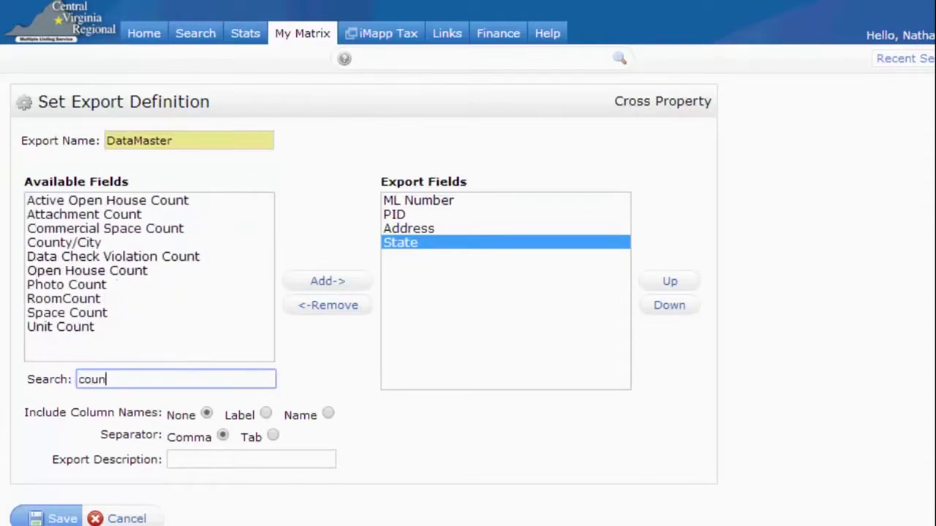
click(64, 243)
click(328, 280)
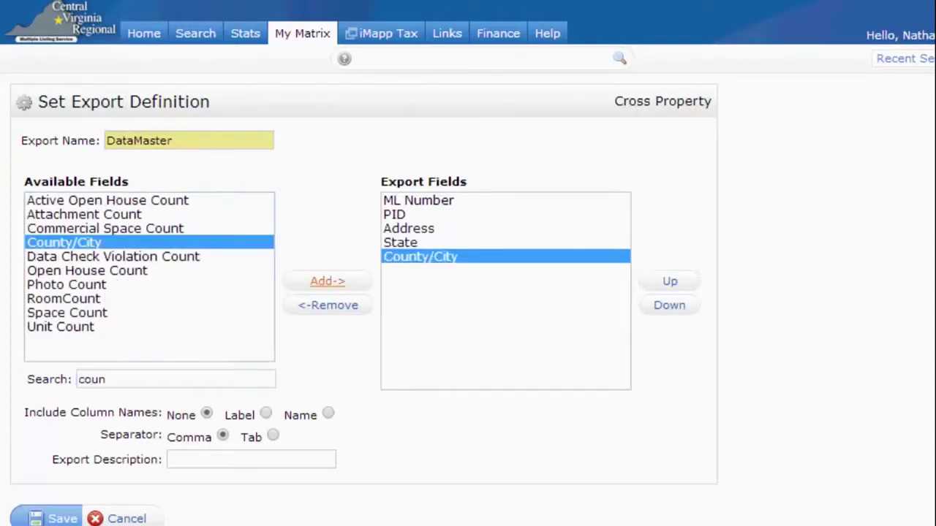
- Add the Zip field to the export and set the included column names to Label
double_click(91, 378)
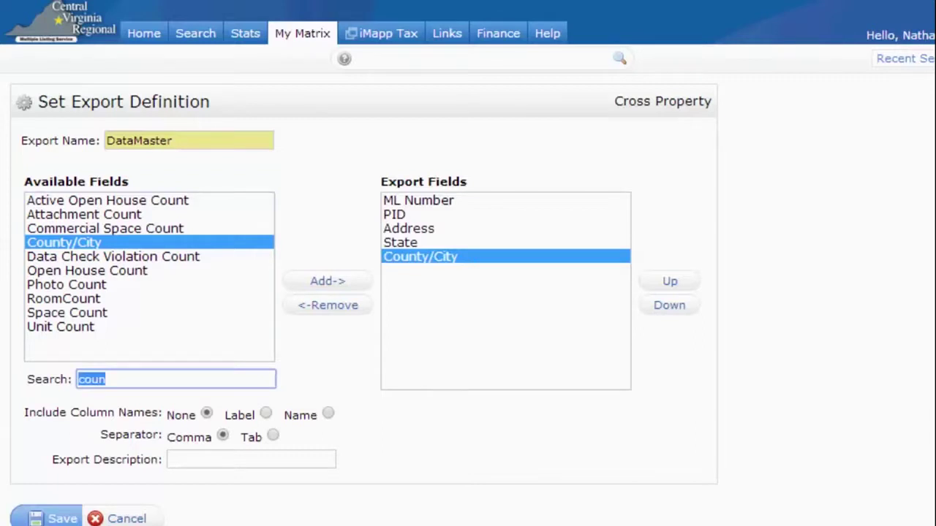
text(zip)
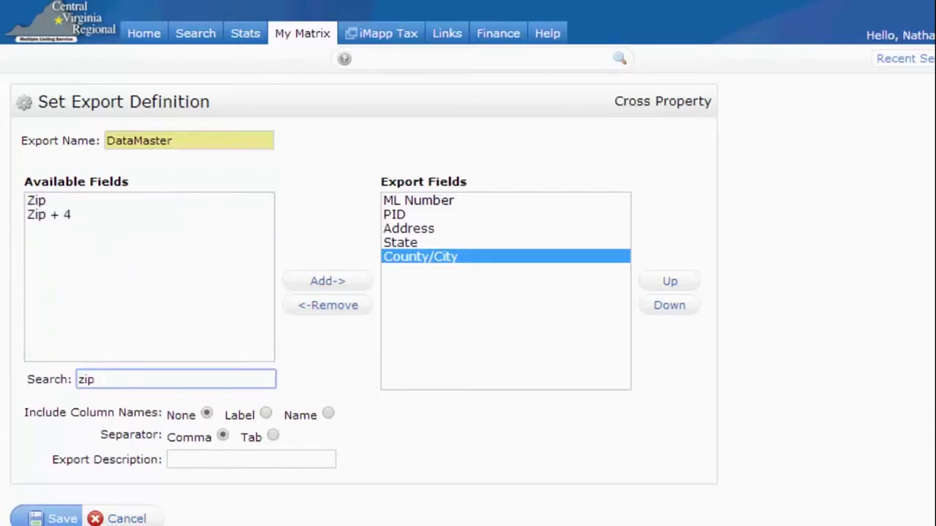
click(37, 200)
click(328, 281)
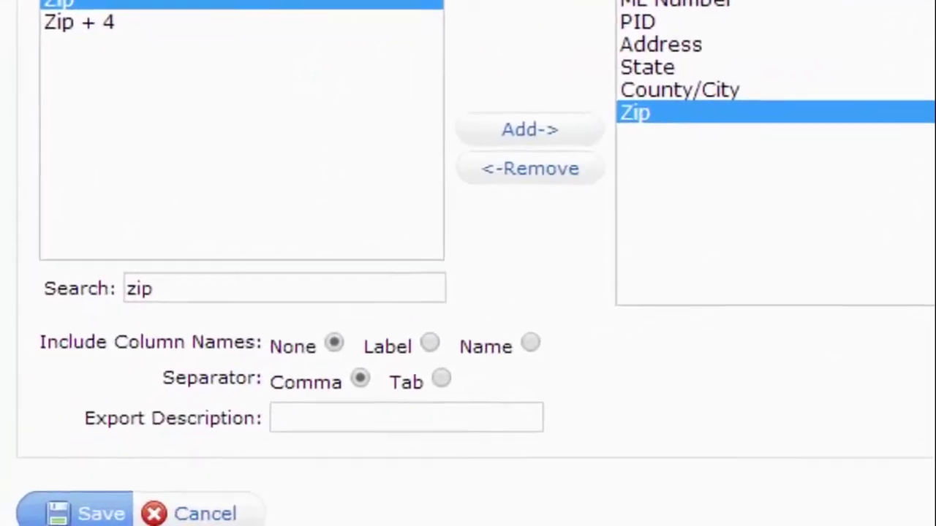
click(463, 329)
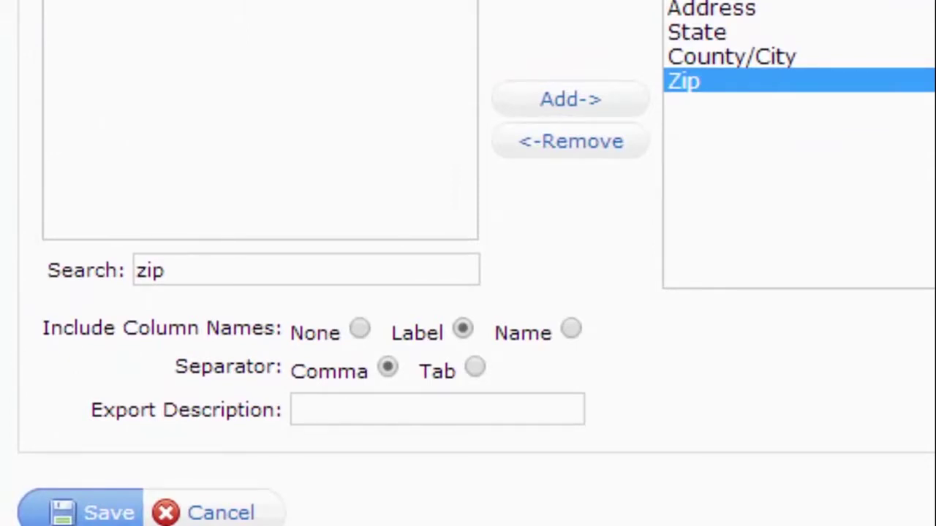
click(437, 410)
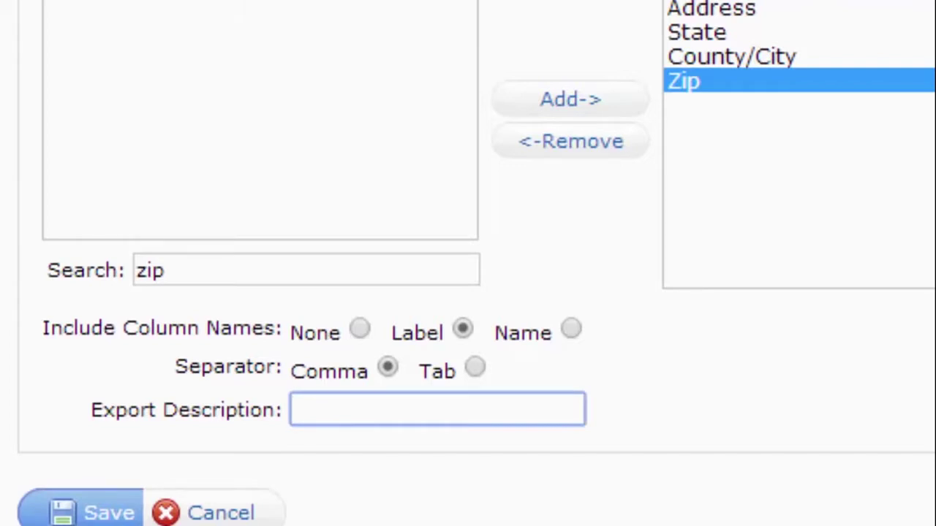
text(Data)
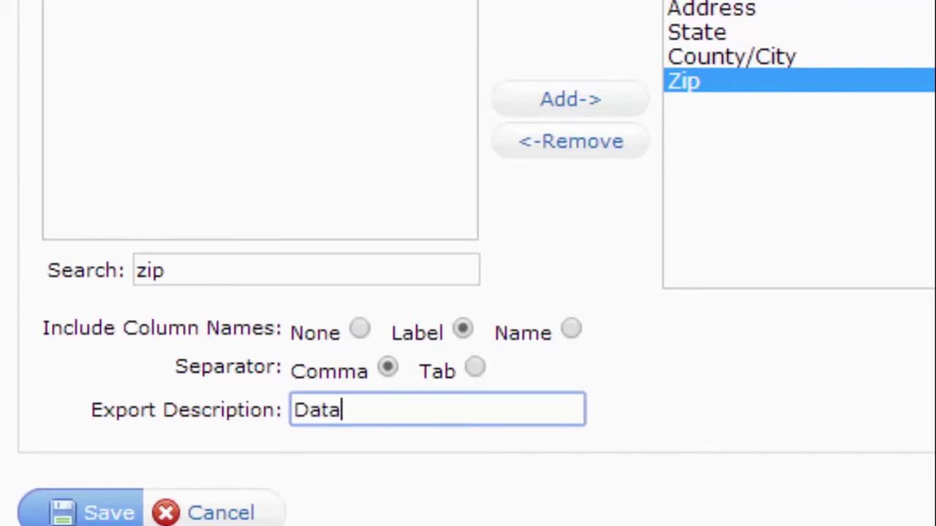
text(Master)
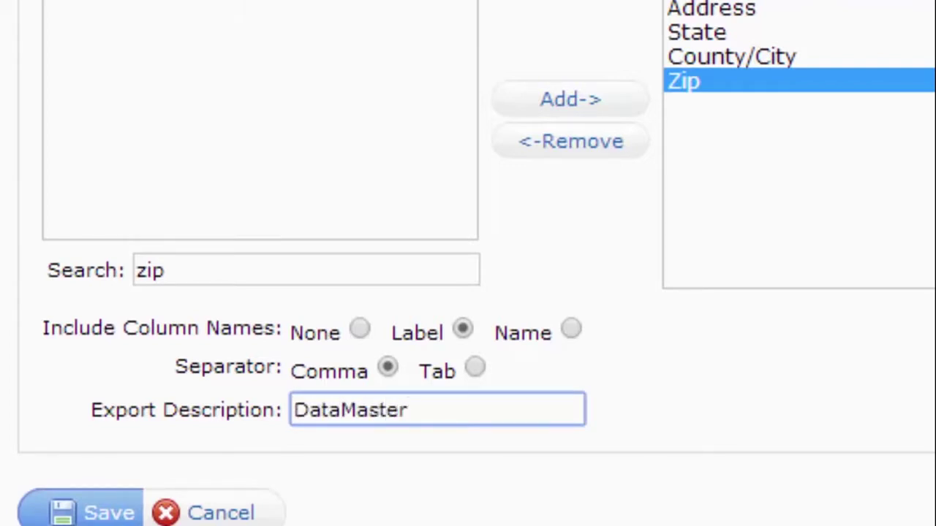
key(BackSpace)
key(BackSpace)
key(BackSpace)
key(BackSpace)
key(BackSpace)
key(BackSpace)
key(BackSpace)
key(BackSpace)
key(BackSpace)
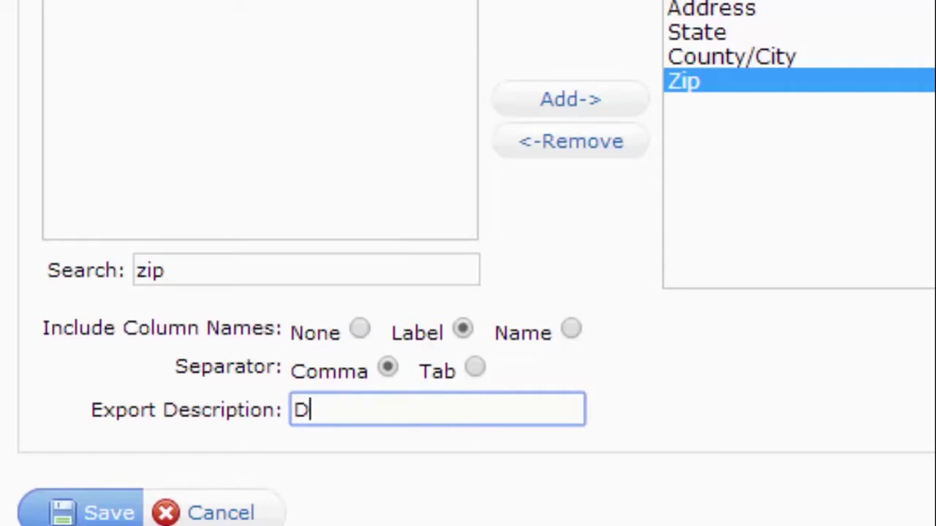
key(BackSpace)
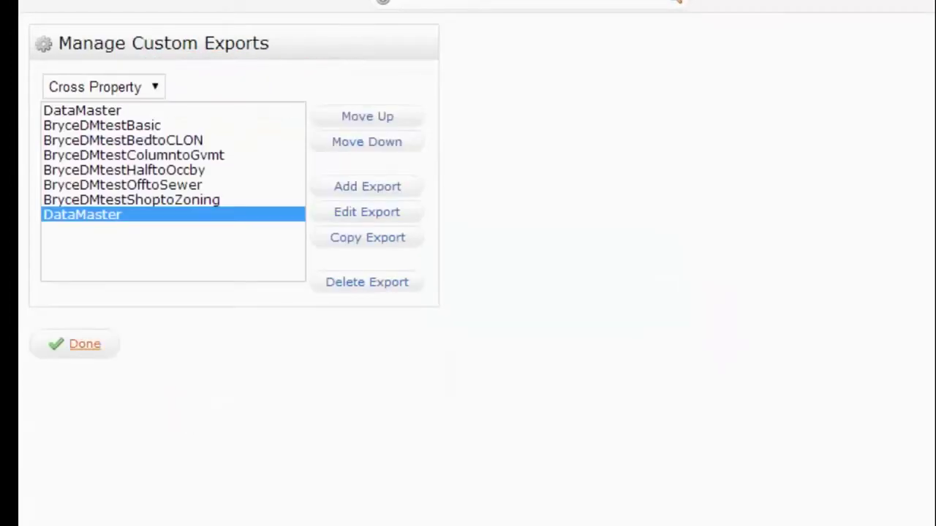
- Finish managing custom exports and open the Quick search for SF/CND properties
click(85, 344)
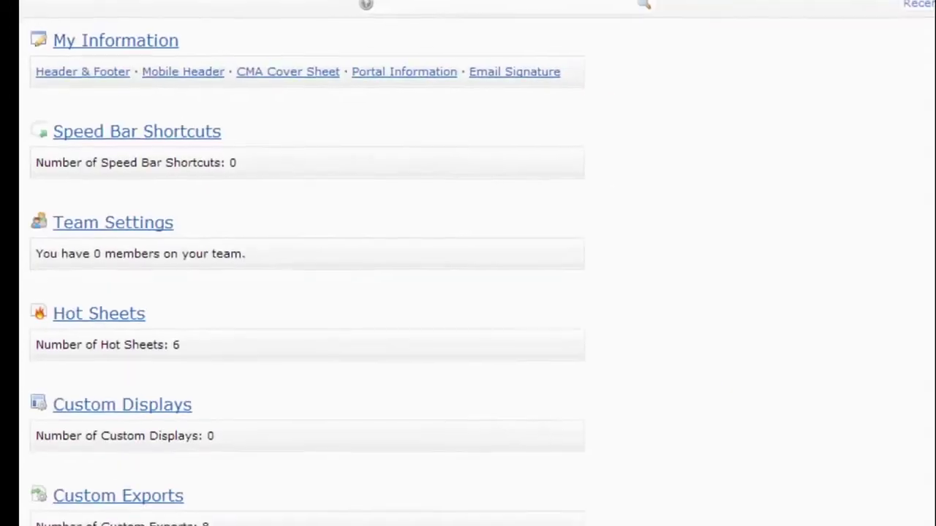
mouse_move(155, 23)
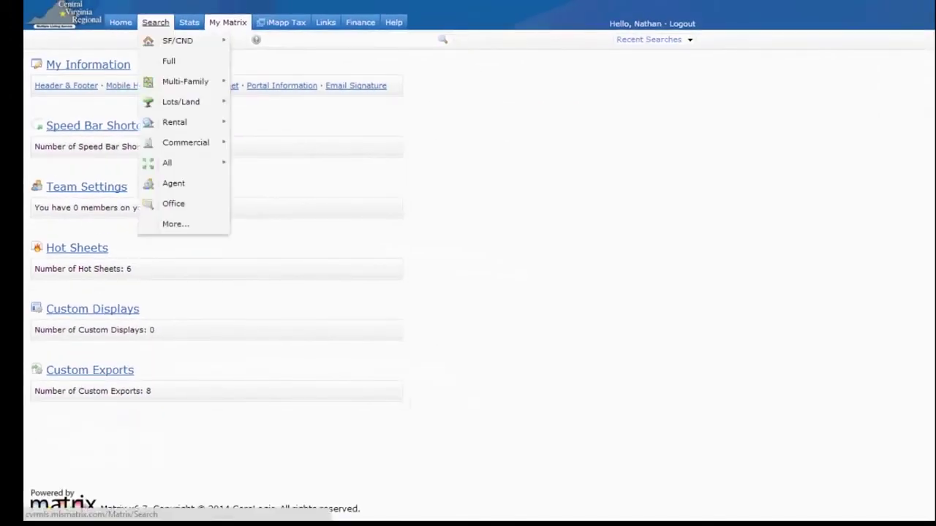
mouse_move(178, 41)
click(251, 61)
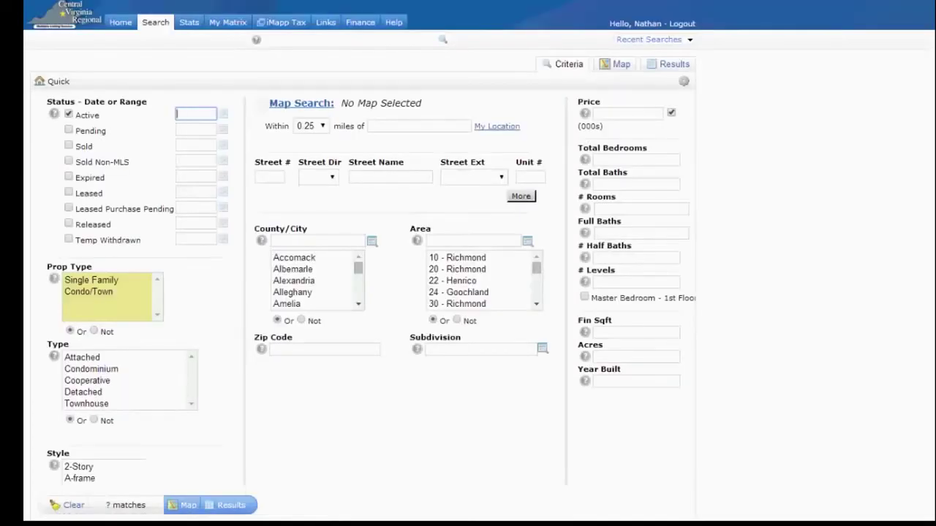
- Search for active Single Family listings with a price of 800 (thousands) and show the results
click(627, 114)
text(800)
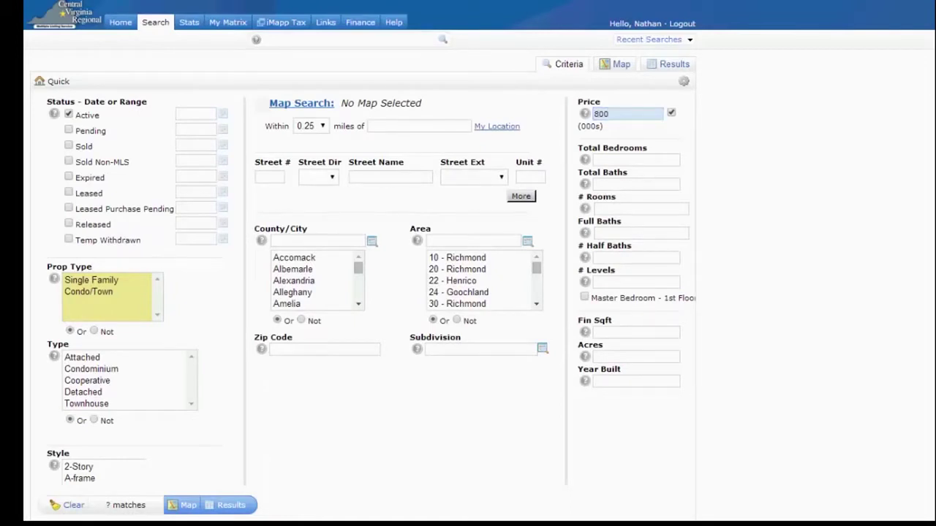
click(91, 280)
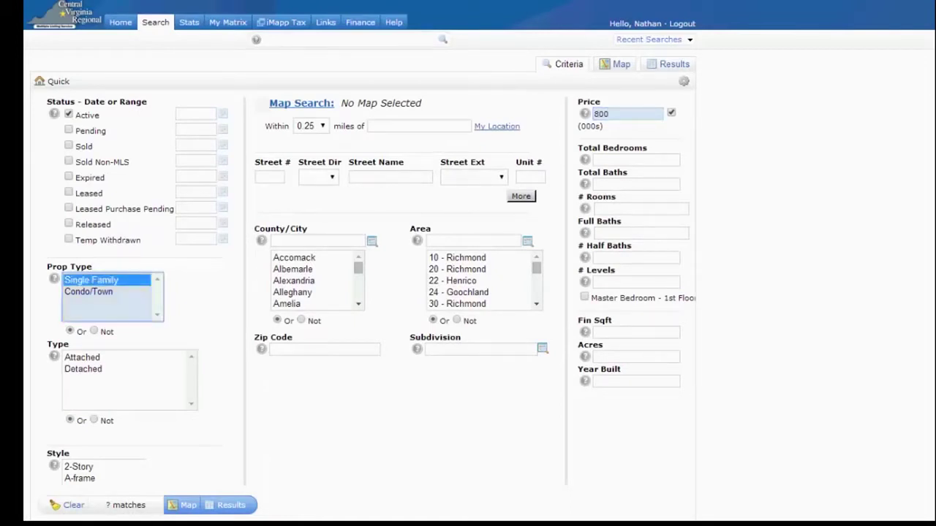
click(210, 505)
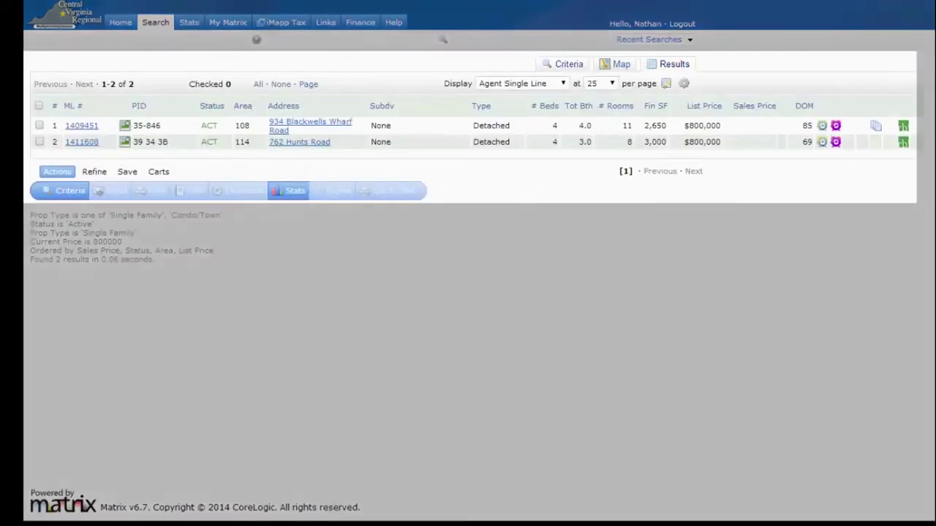
- Select both listings in the results for export and choose the last DataMaster entry as the export file format
click(40, 126)
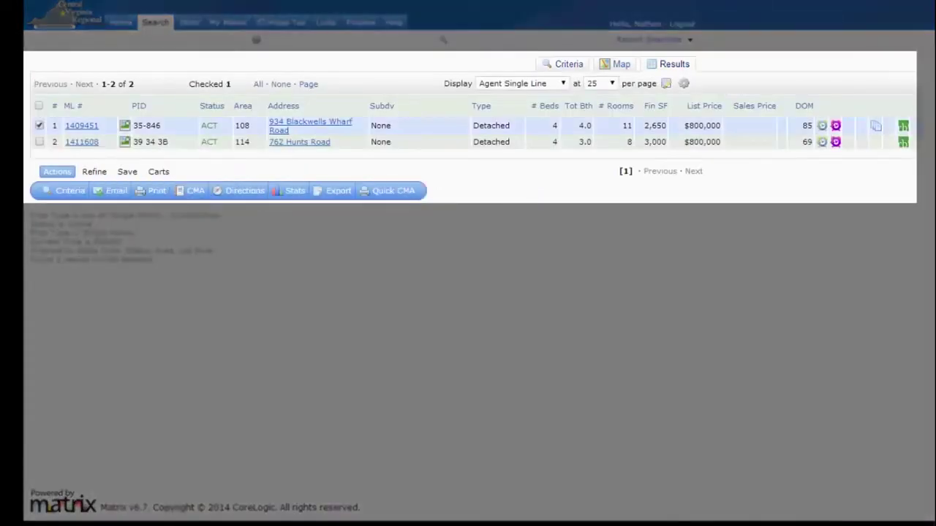
click(40, 142)
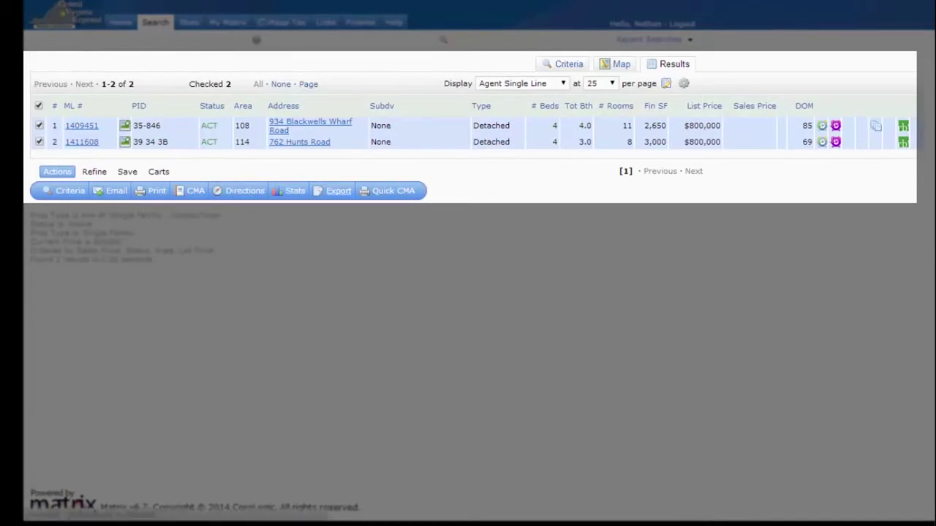
click(338, 191)
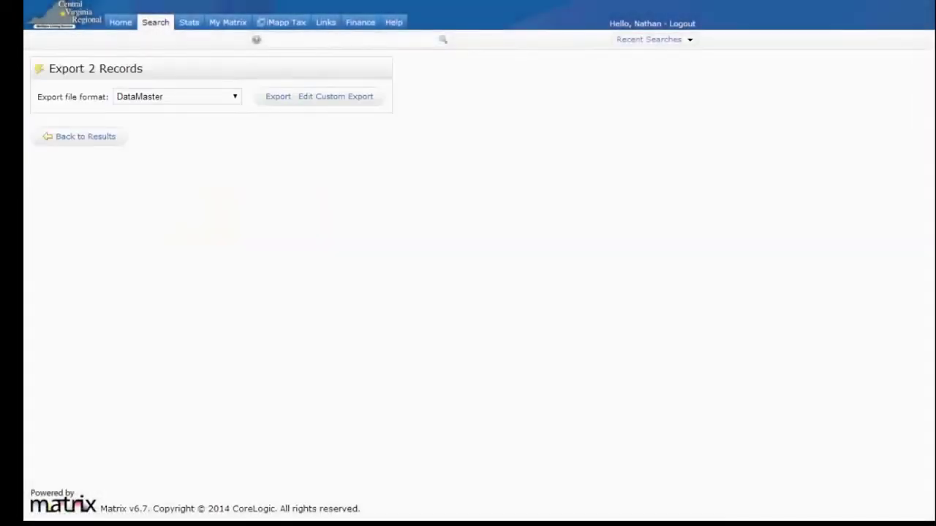
click(177, 96)
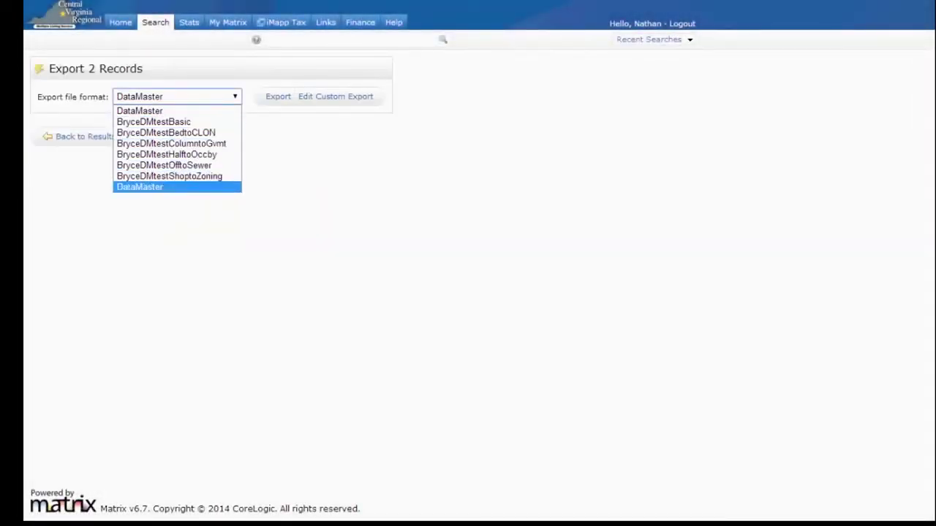
key(Return)
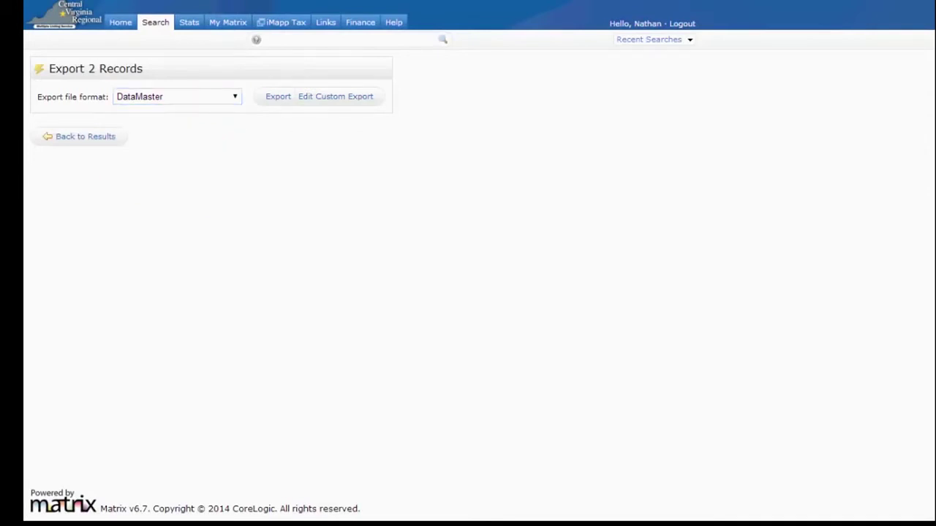